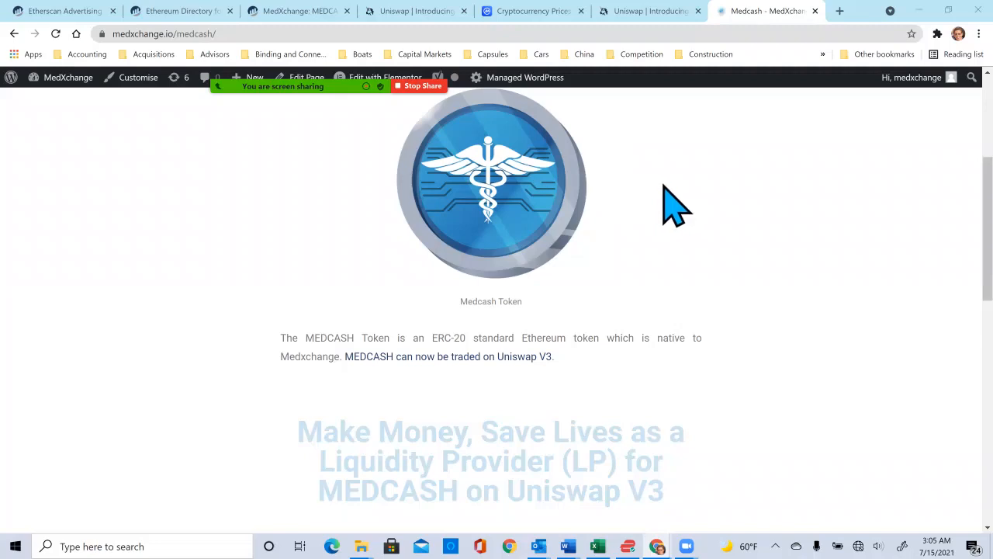
Launch the Uniswap app from the Uniswap V3 page and start a new liquidity position in its pools overview
{"action": "left_click", "coordinate": [613, 11]}
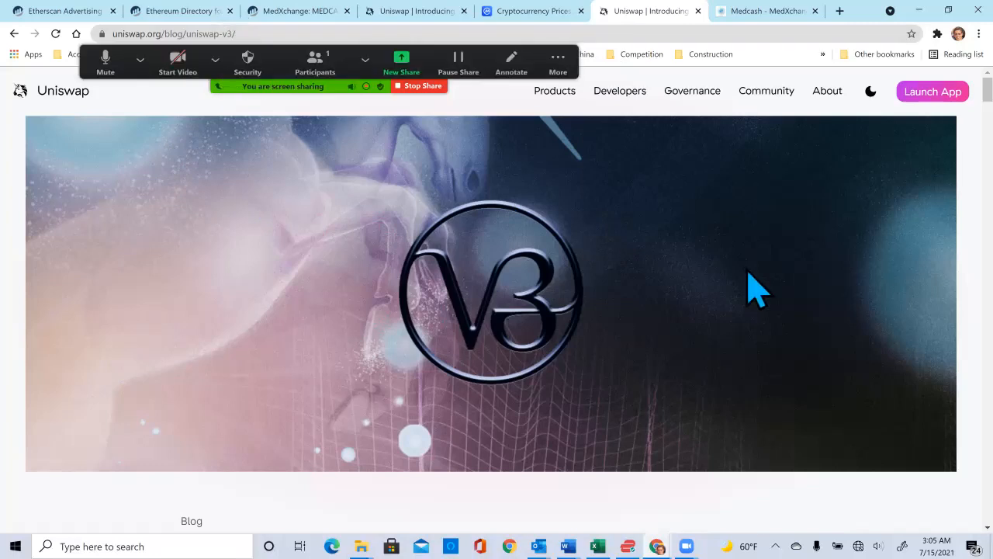
{"action": "left_click", "coordinate": [929, 93]}
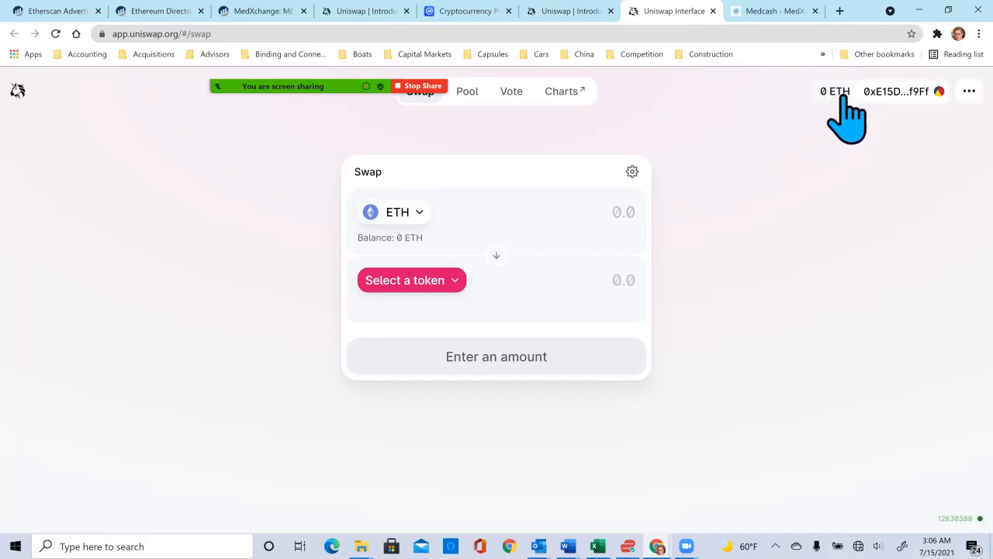
{"action": "left_click", "coordinate": [468, 101]}
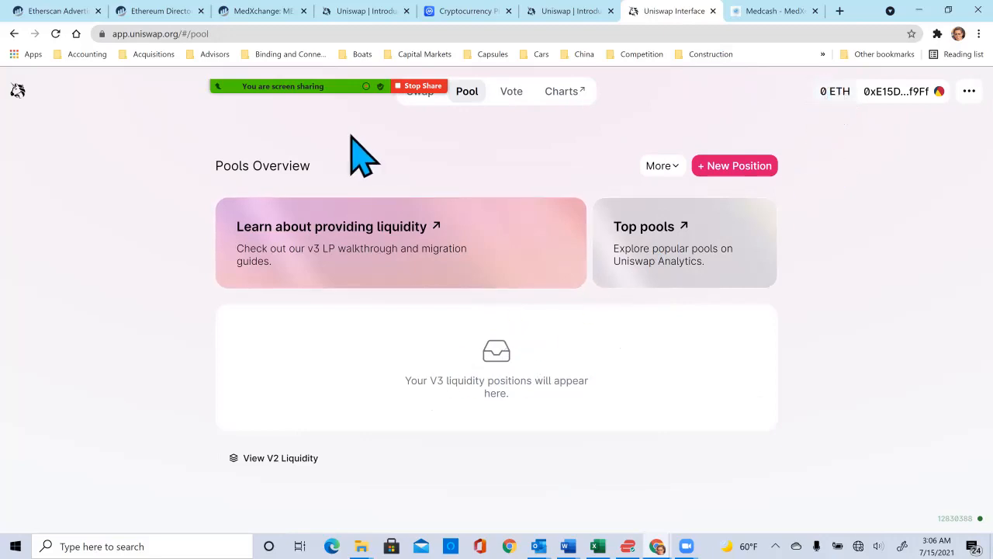
{"action": "left_click", "coordinate": [726, 166]}
{"action": "scroll", "coordinate": [727, 191], "scroll_direction": "down", "scroll_amount": 1}
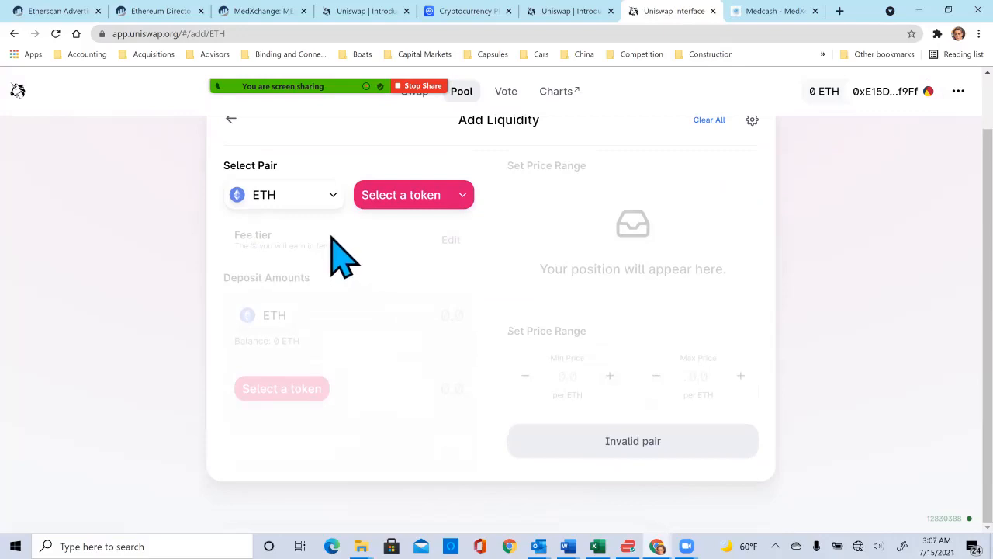
Open the token selection for the pair's second token and copy the MEDCASH contract address from Etherscan through the Medcash page's resource links
{"action": "left_click", "coordinate": [397, 200]}
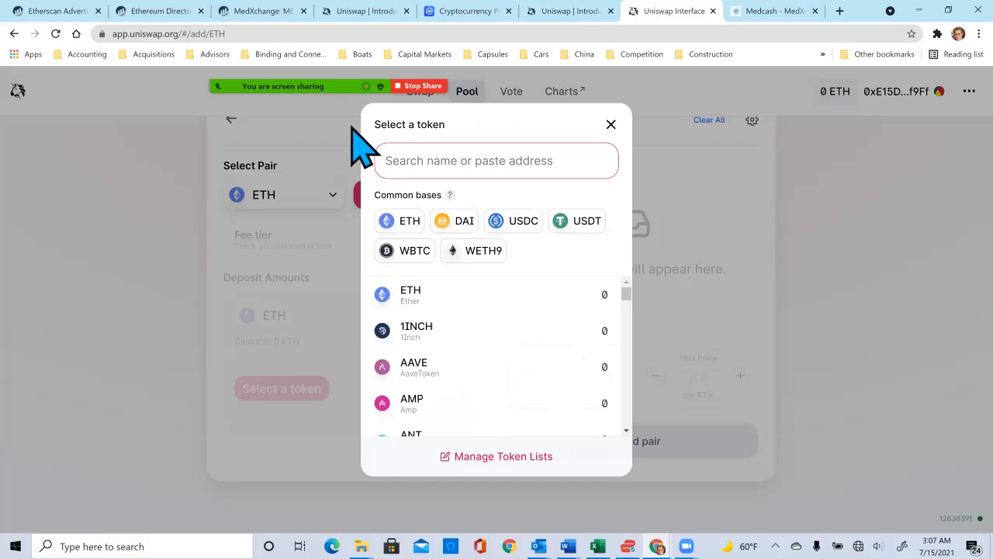
{"action": "left_click", "coordinate": [757, 39]}
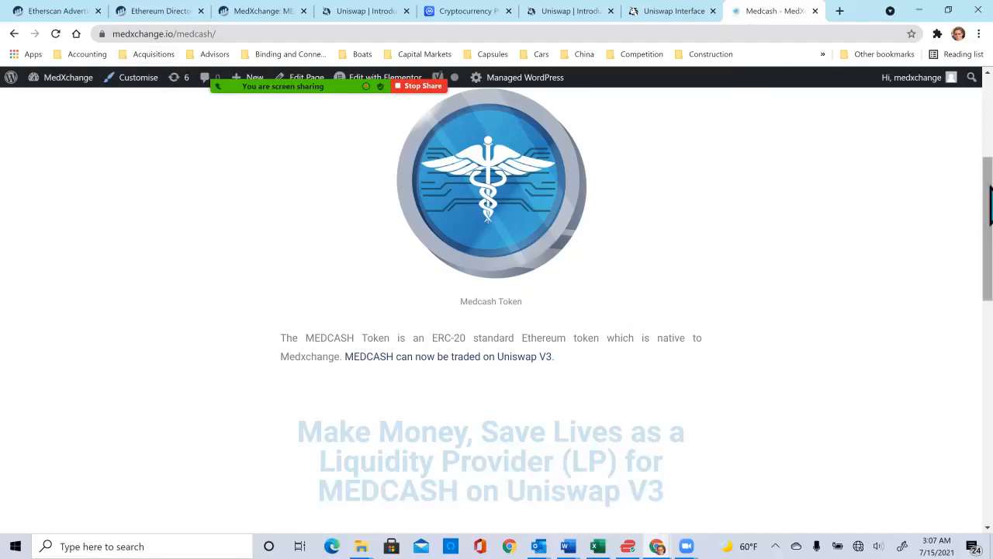
{"action": "scroll", "coordinate": [854, 321], "scroll_direction": "down", "scroll_amount": 5}
{"action": "scroll", "coordinate": [854, 322], "scroll_direction": "down", "scroll_amount": 3}
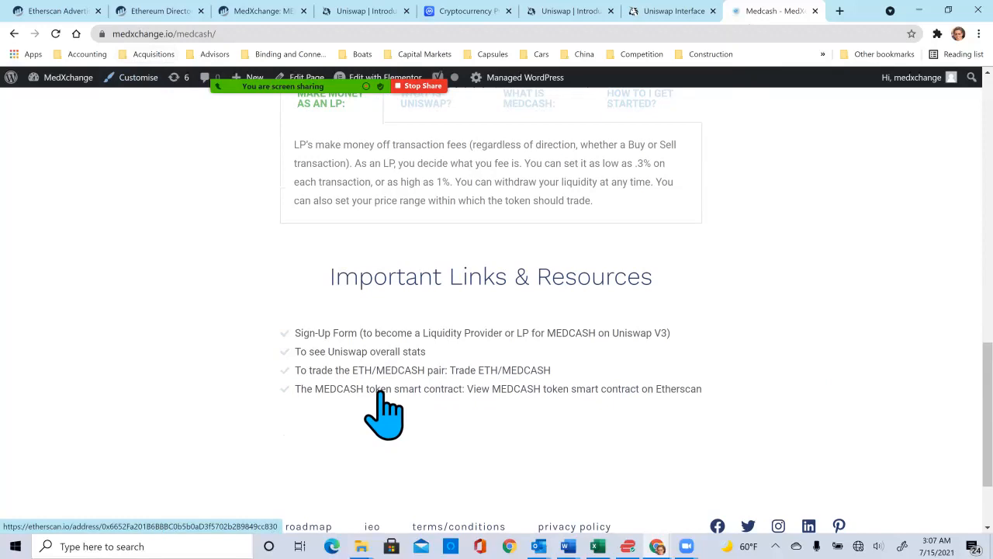
{"action": "left_click", "coordinate": [380, 392]}
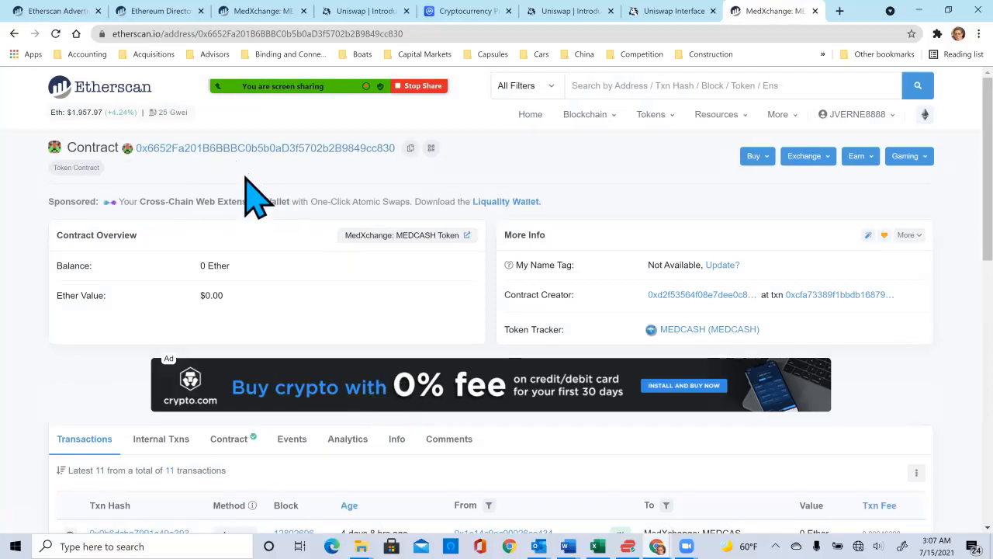
{"action": "left_click", "coordinate": [410, 148]}
Find MEDCASH in Uniswap by its copied contract address and select it as the token paired with ETH
{"action": "left_click", "coordinate": [652, 11]}
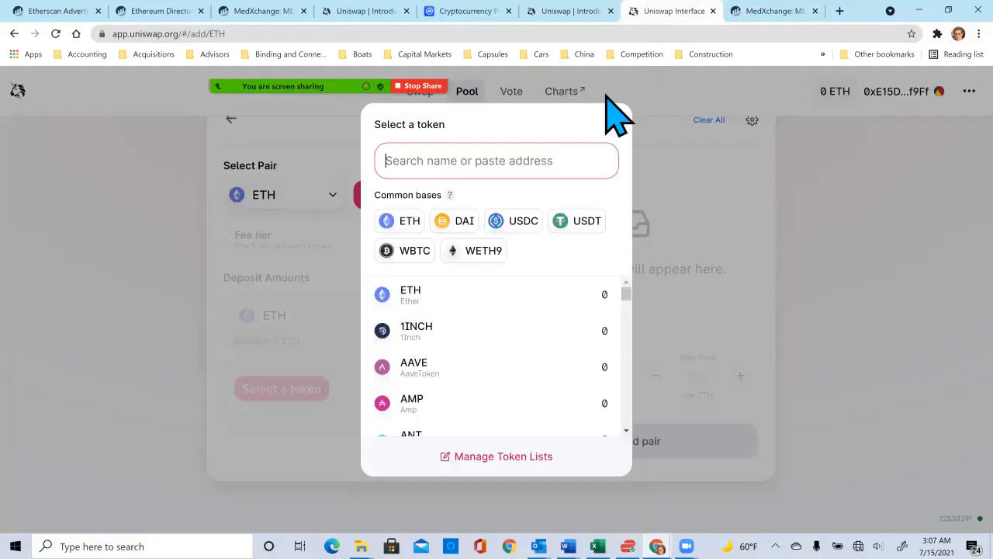
{"action": "key", "text": "ctrl+v"}
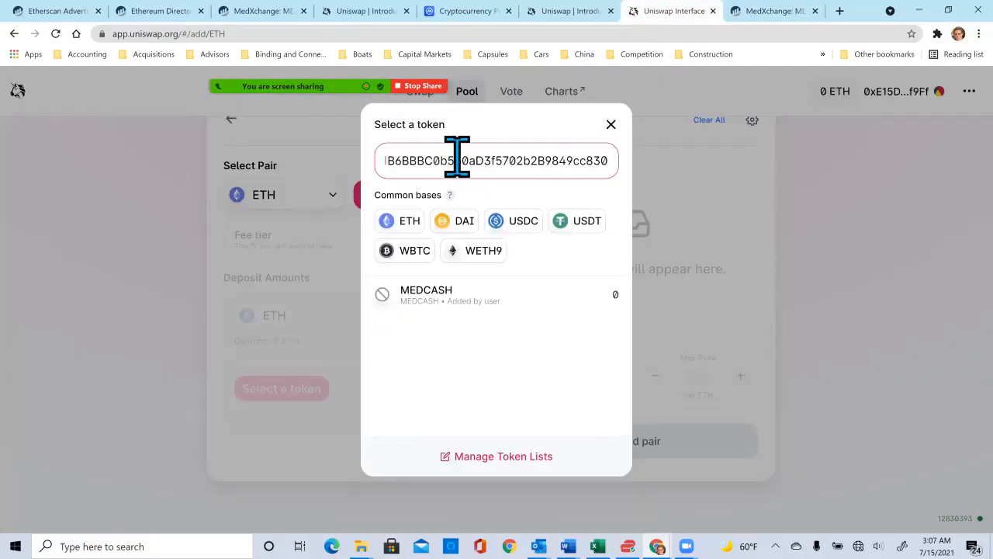
{"action": "left_click", "coordinate": [439, 296]}
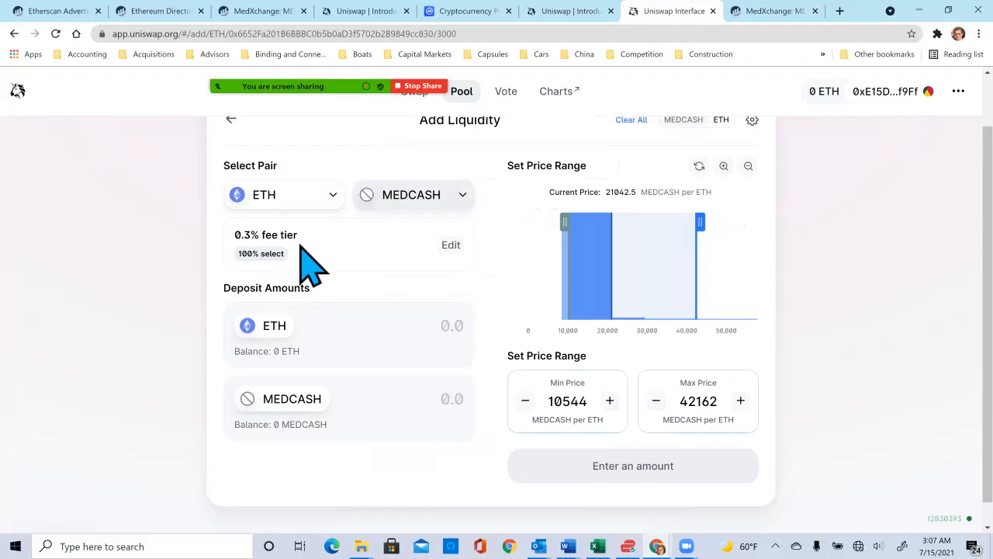
Select the 0.3% fee tier for the ETH/MEDCASH pair and open the minimum price for editing
{"action": "left_click", "coordinate": [448, 246]}
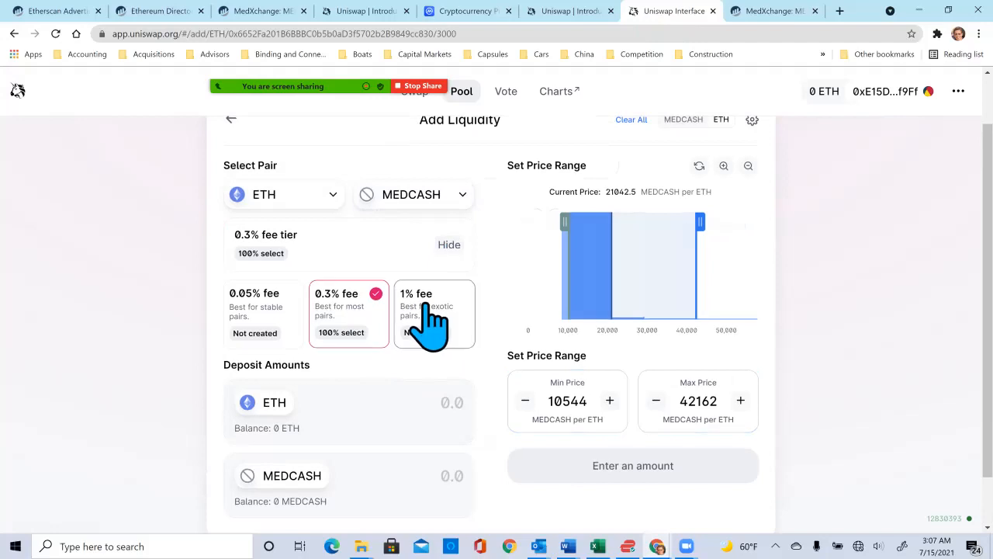
{"action": "scroll", "coordinate": [428, 322], "scroll_direction": "down", "scroll_amount": 1}
{"action": "left_click", "coordinate": [349, 298]}
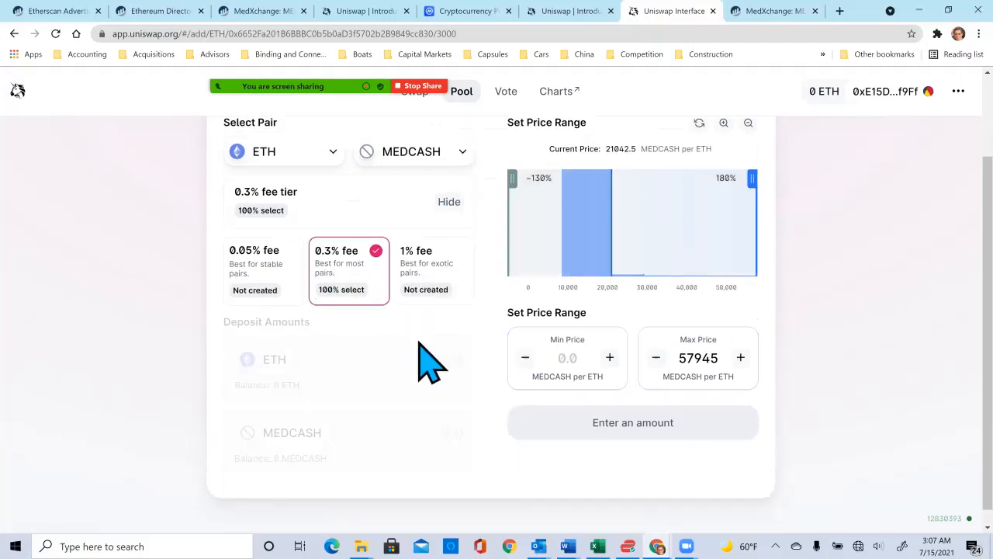
{"action": "scroll", "coordinate": [415, 345], "scroll_direction": "down", "scroll_amount": 1}
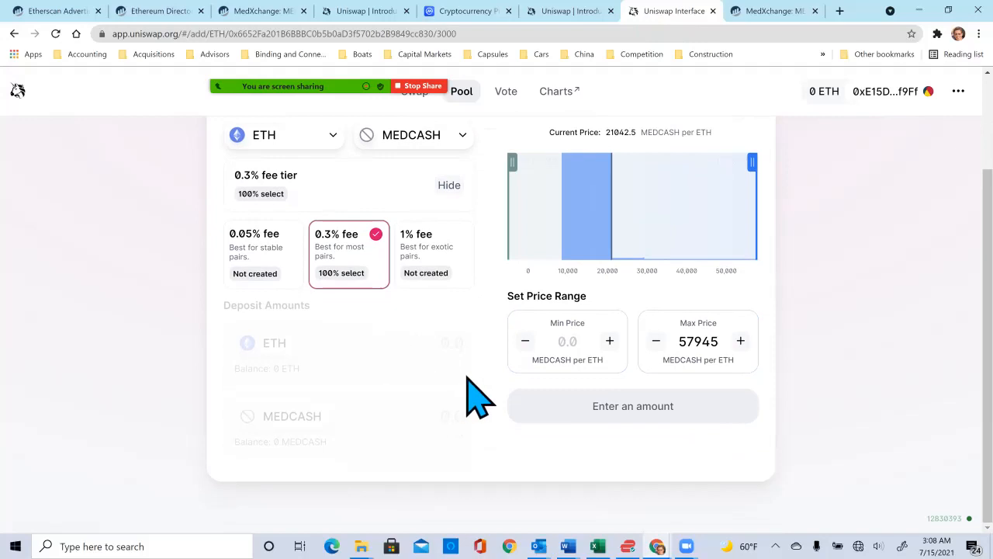
{"action": "left_click", "coordinate": [544, 333]}
{"action": "scroll", "coordinate": [377, 355], "scroll_direction": "up", "scroll_amount": 3}
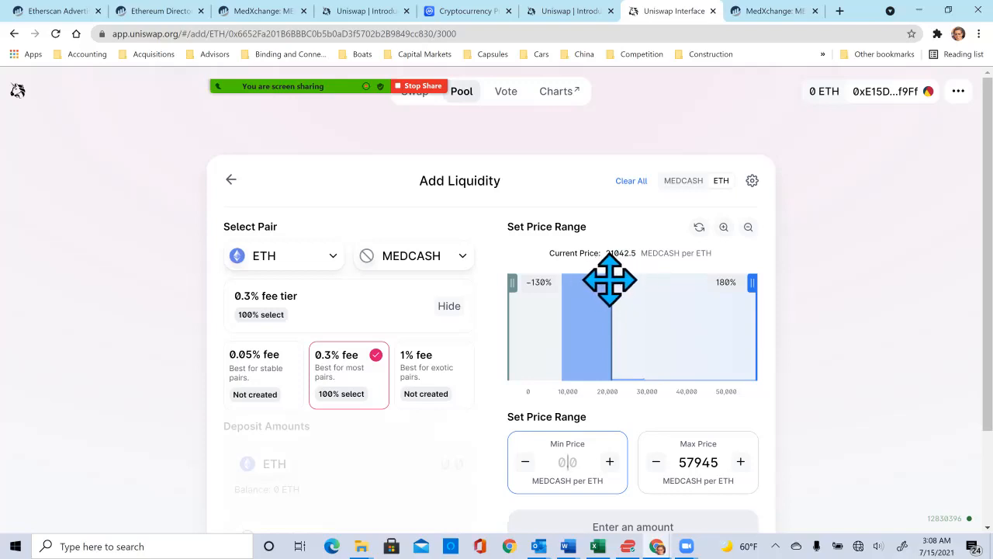
Look up the Ethereum price on CoinMarketCap, set the Price of ETH in the Excel sheet to 1,961, and check the per-token price formula
{"action": "left_click", "coordinate": [469, 13]}
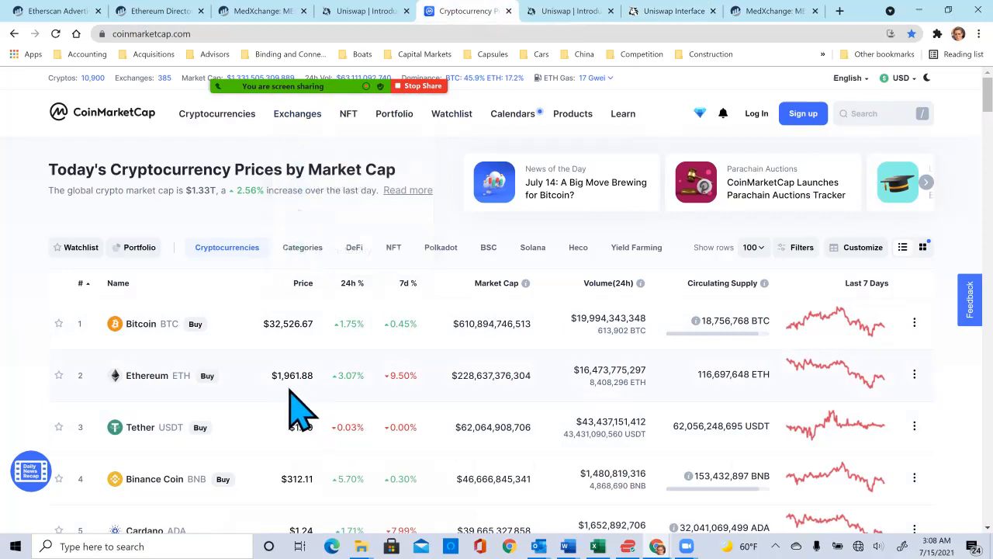
{"action": "left_click", "coordinate": [596, 547]}
{"action": "left_click", "coordinate": [280, 200]}
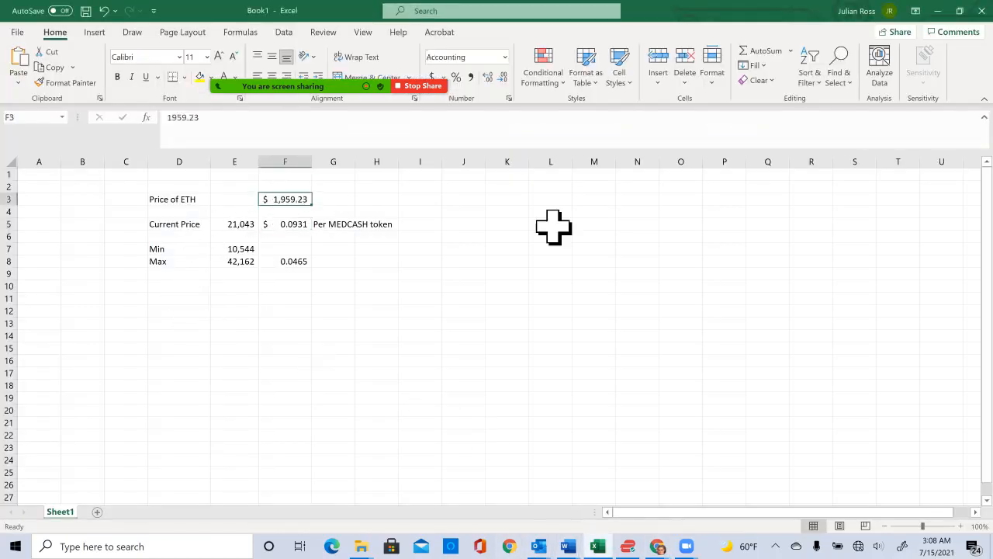
{"action": "type", "text": "1,"}
{"action": "type", "text": "961"}
{"action": "key", "text": "Return"}
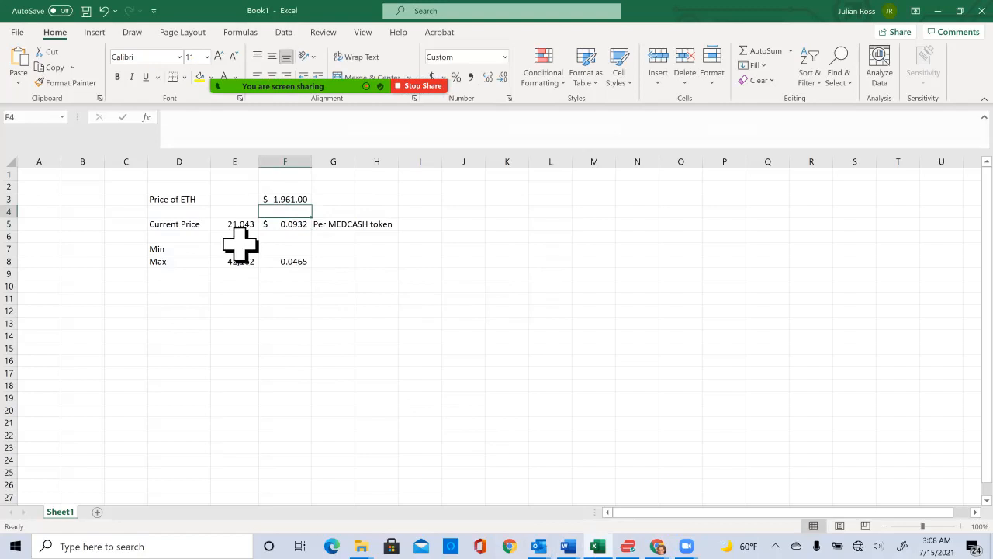
{"action": "left_click", "coordinate": [268, 225]}
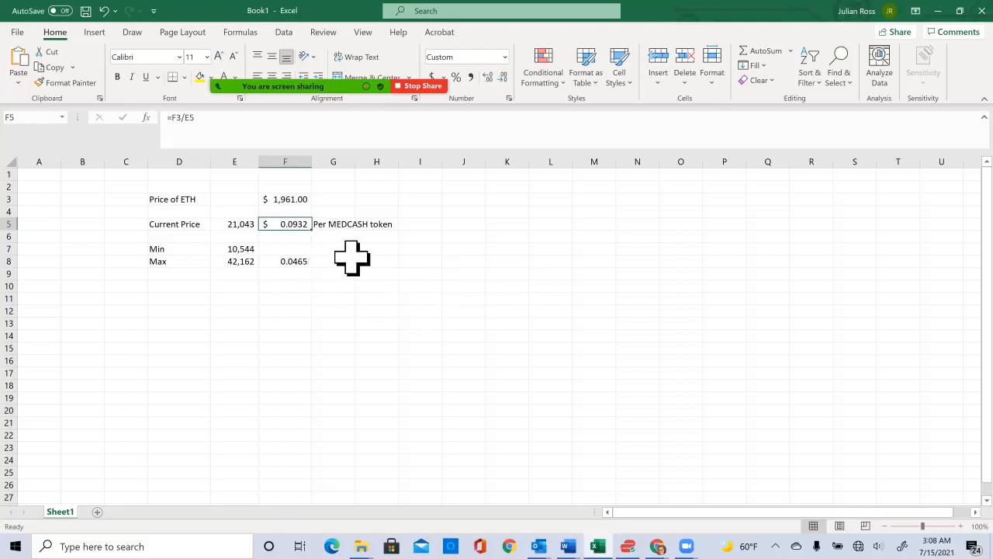
Switch back from Excel to the Add Liquidity page for ETH/MEDCASH in the browser
{"action": "left_click", "coordinate": [657, 544]}
{"action": "left_click", "coordinate": [792, 496]}
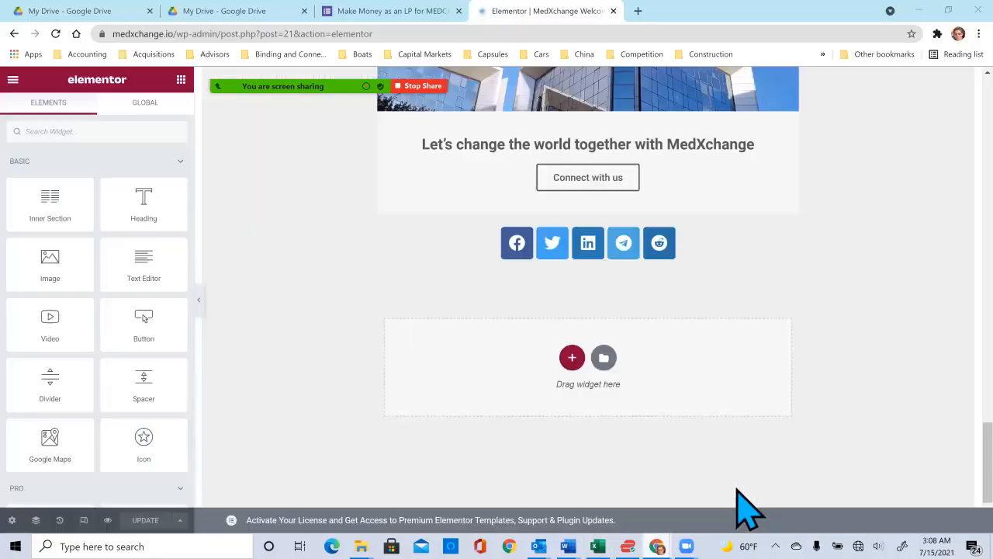
{"action": "left_click", "coordinate": [657, 547]}
{"action": "left_click", "coordinate": [638, 496]}
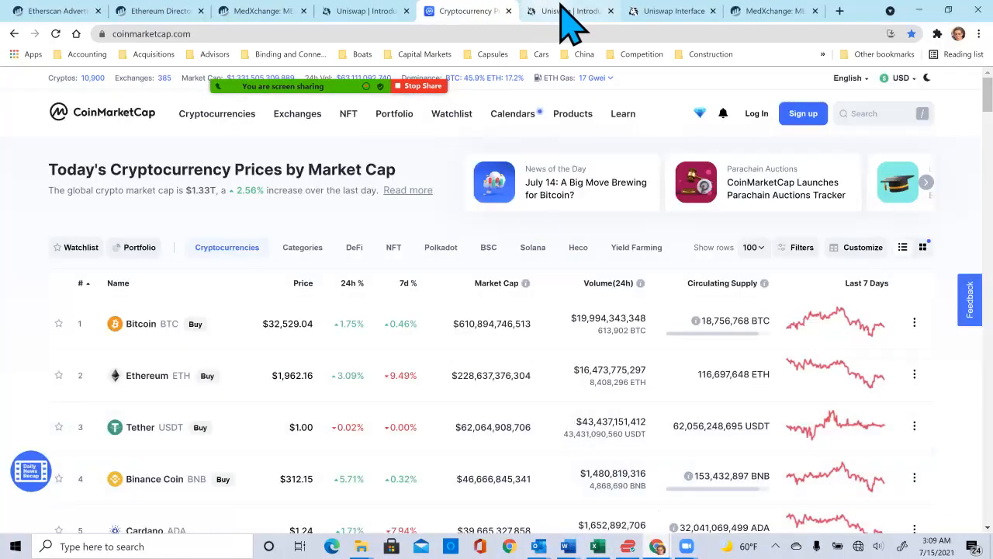
{"action": "left_click", "coordinate": [583, 11]}
{"action": "left_click", "coordinate": [672, 11]}
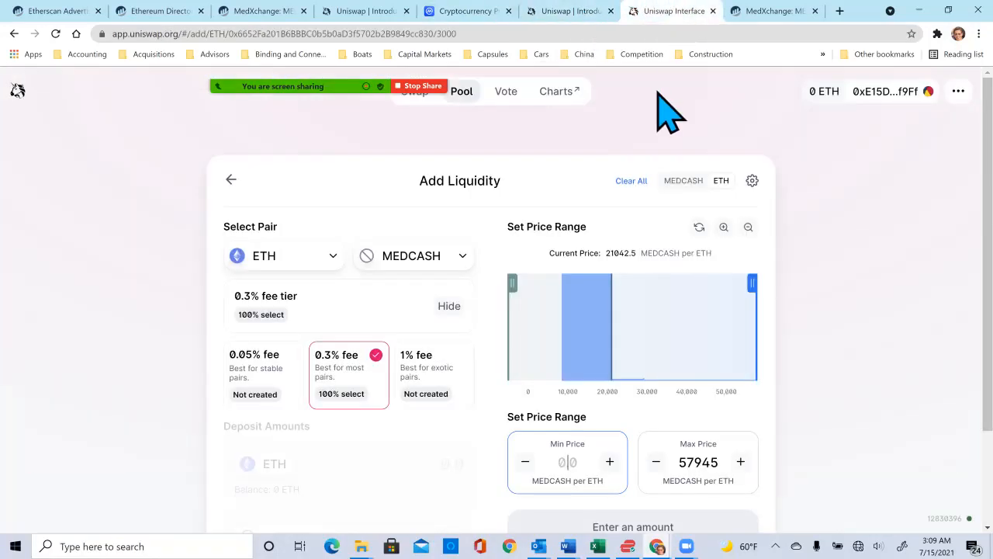
Set the price range to a minimum of 20000 and a maximum of 30000 MEDCASH per ETH
{"action": "scroll", "coordinate": [528, 423], "scroll_direction": "down", "scroll_amount": 1}
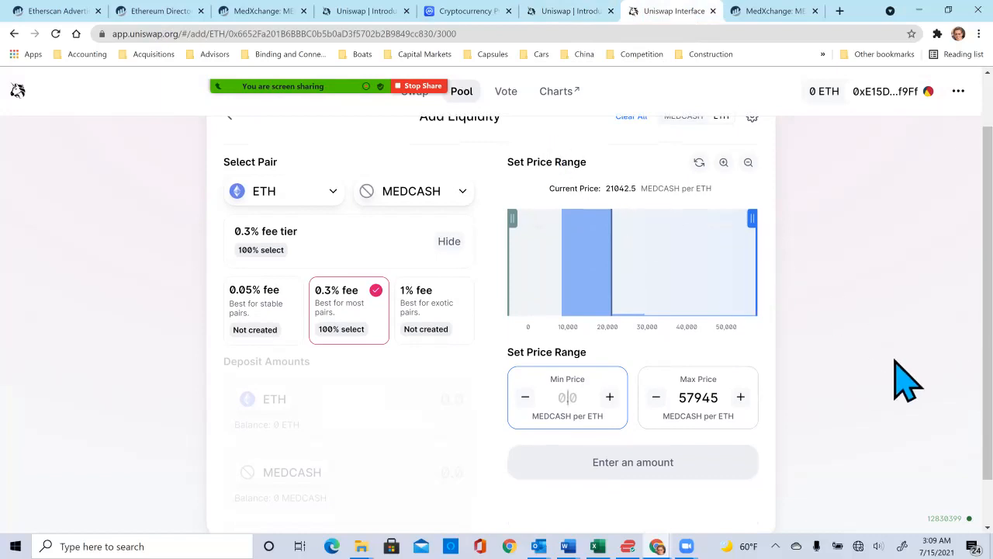
{"action": "type", "text": "20000"}
{"action": "key", "text": "Tab"}
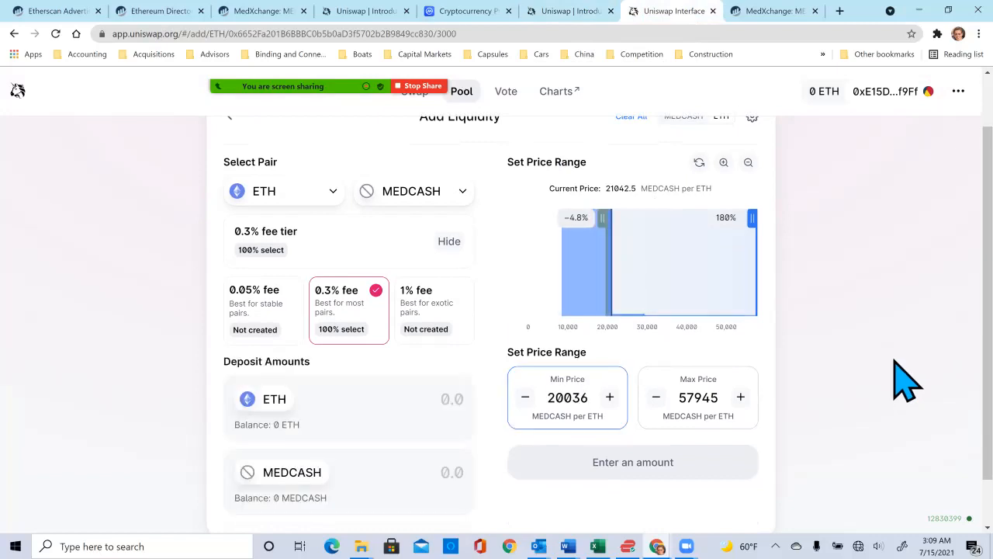
{"action": "double_click", "coordinate": [674, 397]}
{"action": "type", "text": "30000"}
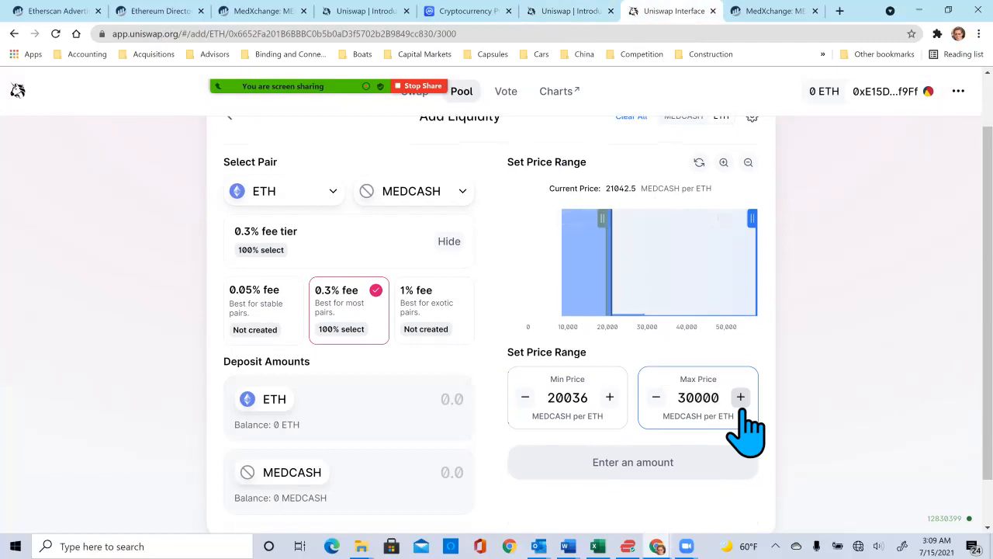
Set the MEDCASH deposit amount to 1000
{"action": "left_click", "coordinate": [434, 470]}
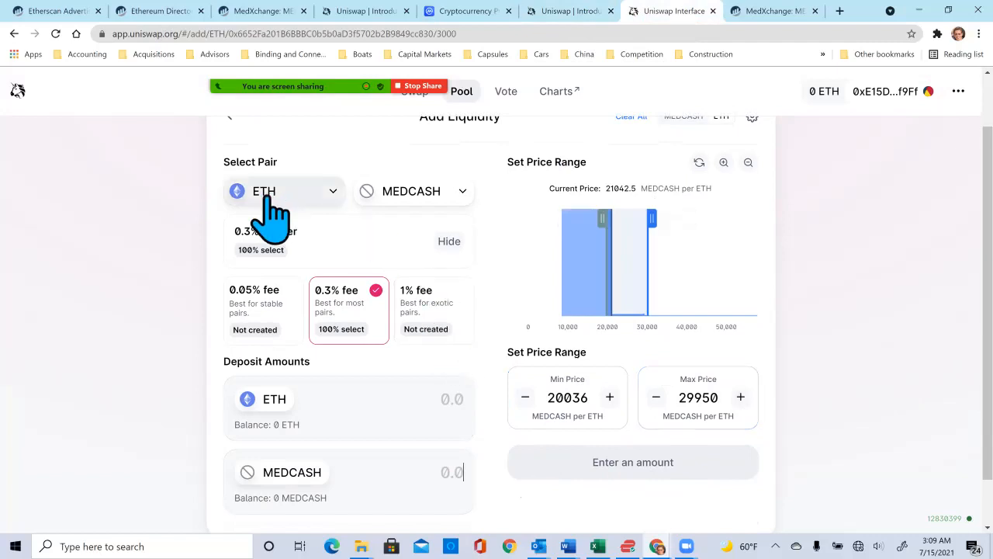
{"action": "type", "text": "1000"}
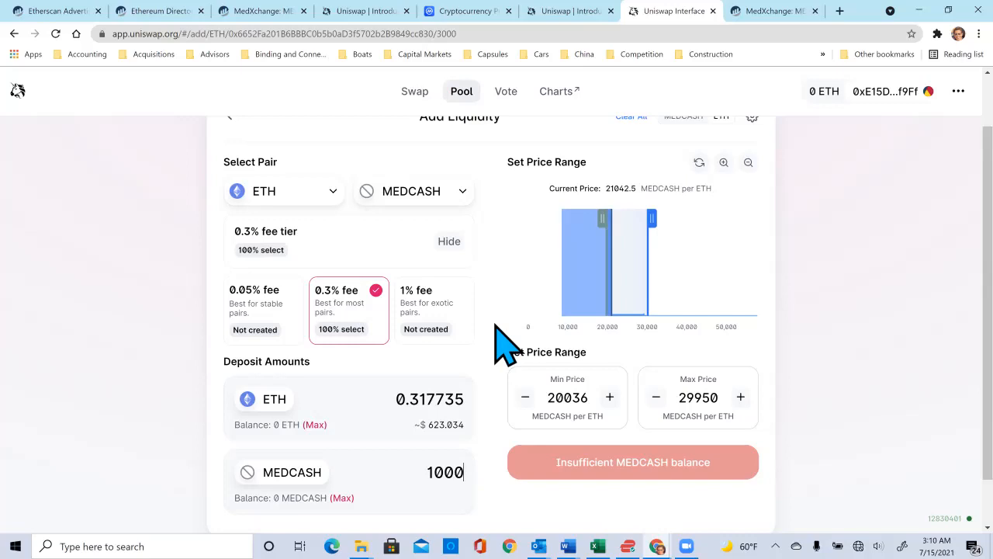
{"action": "scroll", "coordinate": [505, 341], "scroll_direction": "down", "scroll_amount": 1}
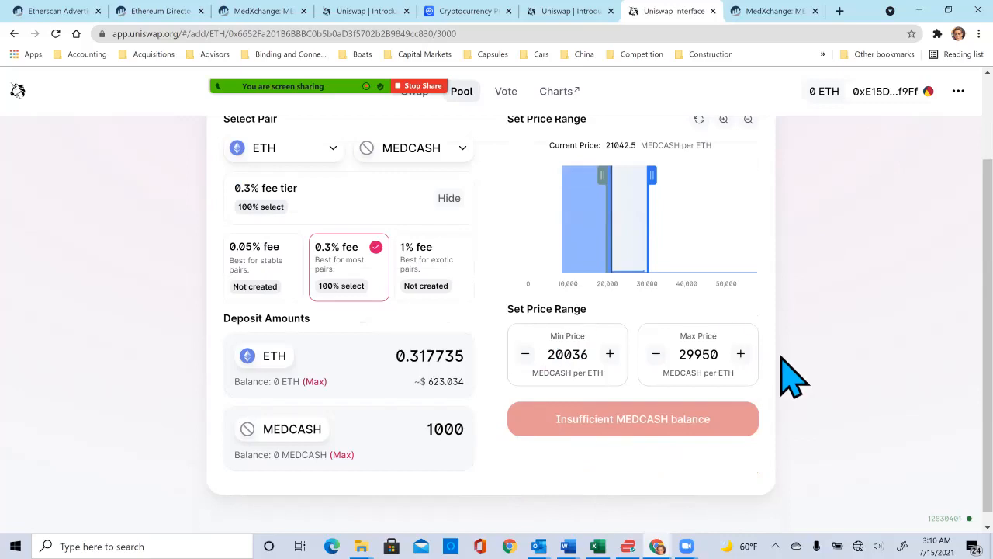
Set the maximum price to 40000 MEDCASH per ETH and the MEDCASH deposit amount to 10000
{"action": "left_click_drag", "start_coordinate": [678, 354], "coordinate": [730, 357]}
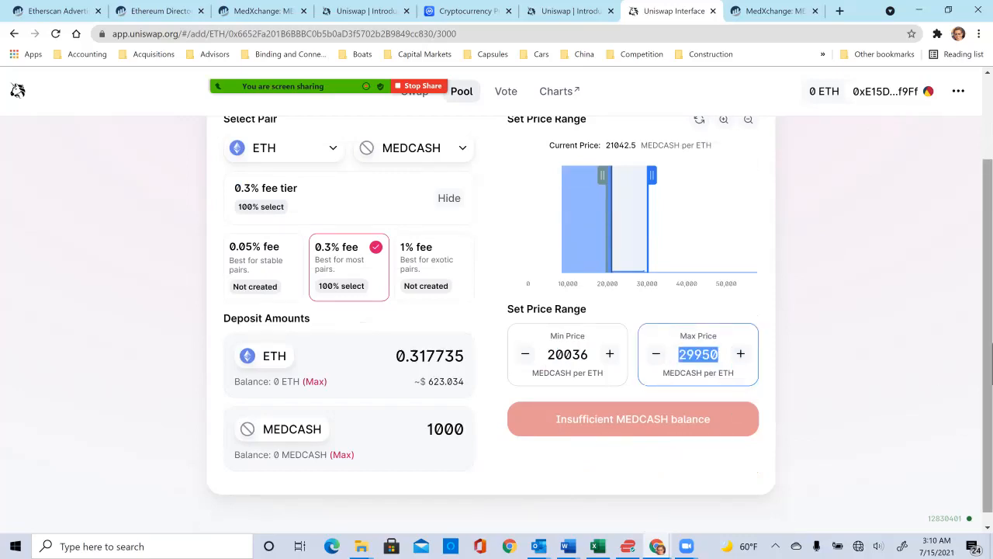
{"action": "type", "text": "40000"}
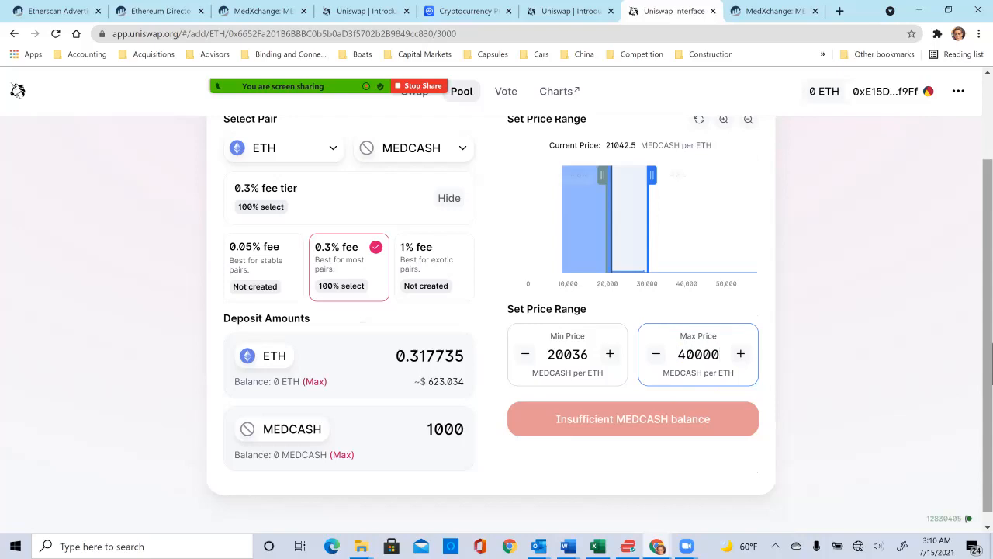
{"action": "left_click", "coordinate": [863, 341]}
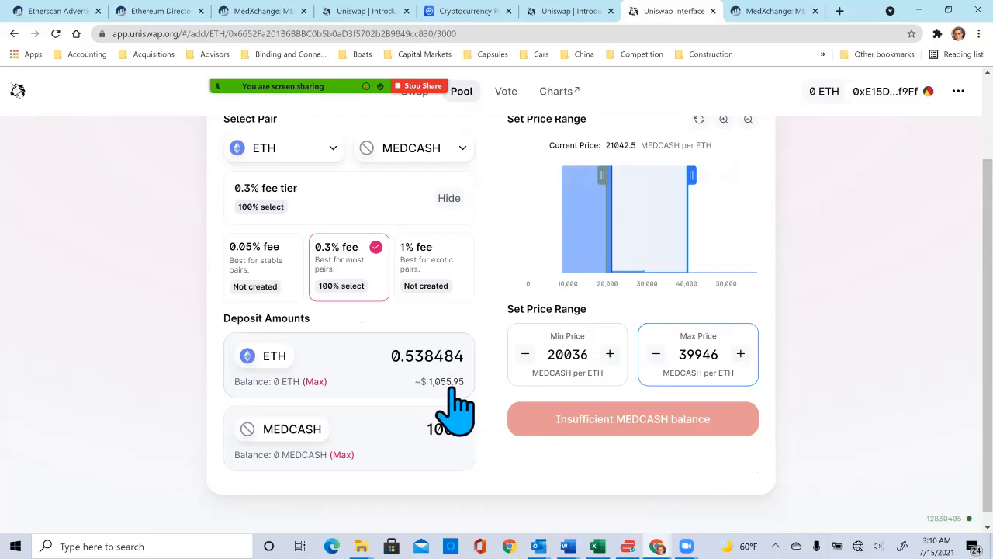
{"action": "left_click", "coordinate": [442, 432]}
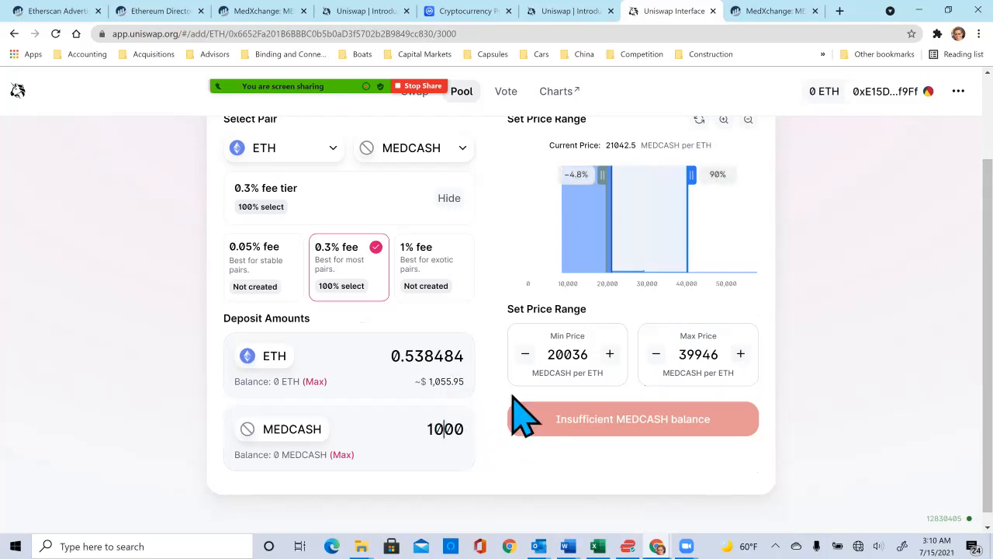
{"action": "type", "text": "0"}
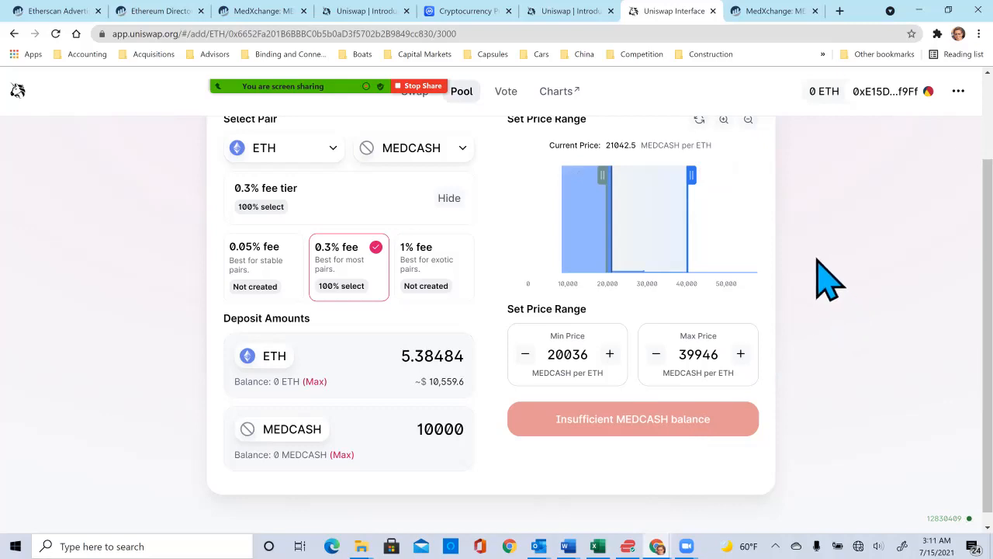
{"action": "mouse_move", "coordinate": [567, 548]}
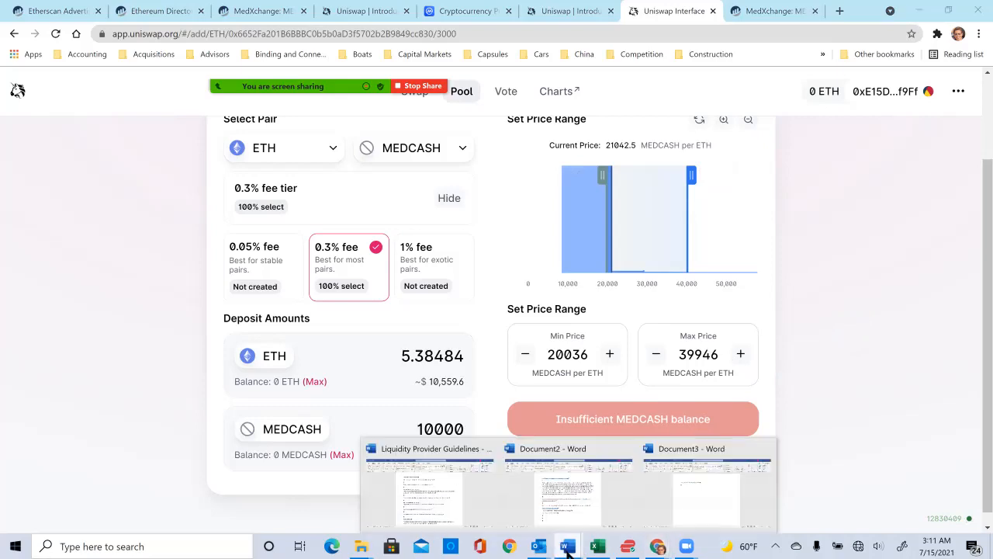
{"action": "left_click", "coordinate": [714, 499]}
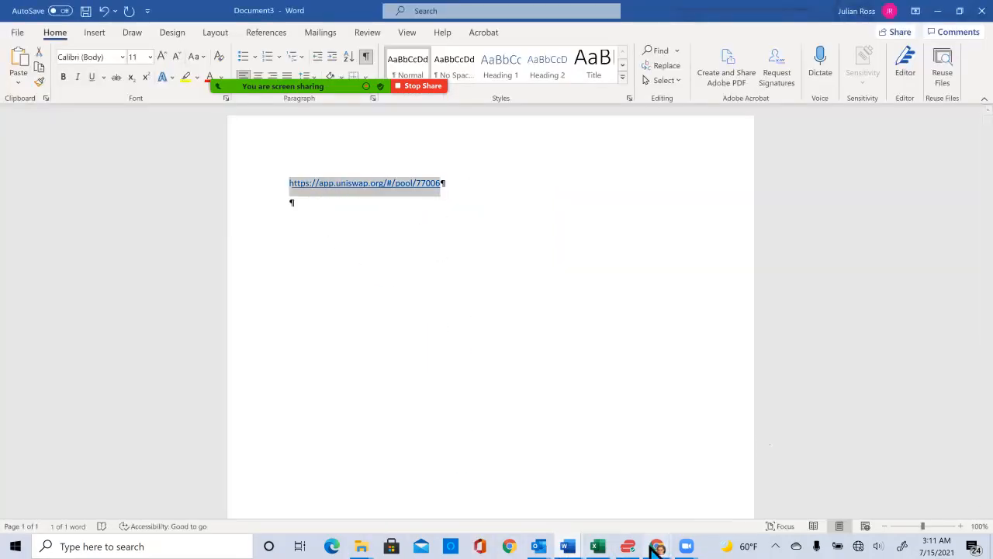
{"action": "mouse_move", "coordinate": [656, 548]}
{"action": "left_click", "coordinate": [658, 516]}
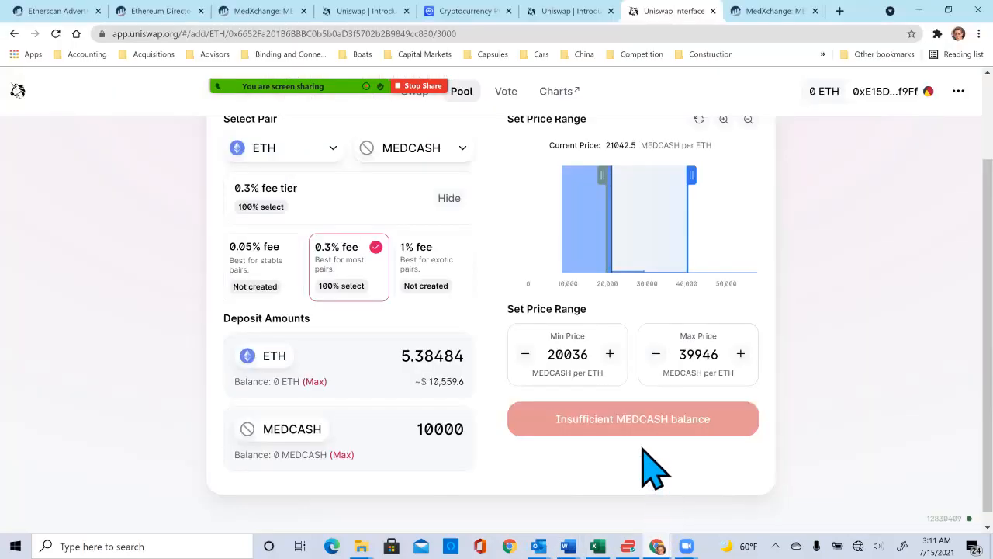
{"action": "left_click", "coordinate": [840, 11]}
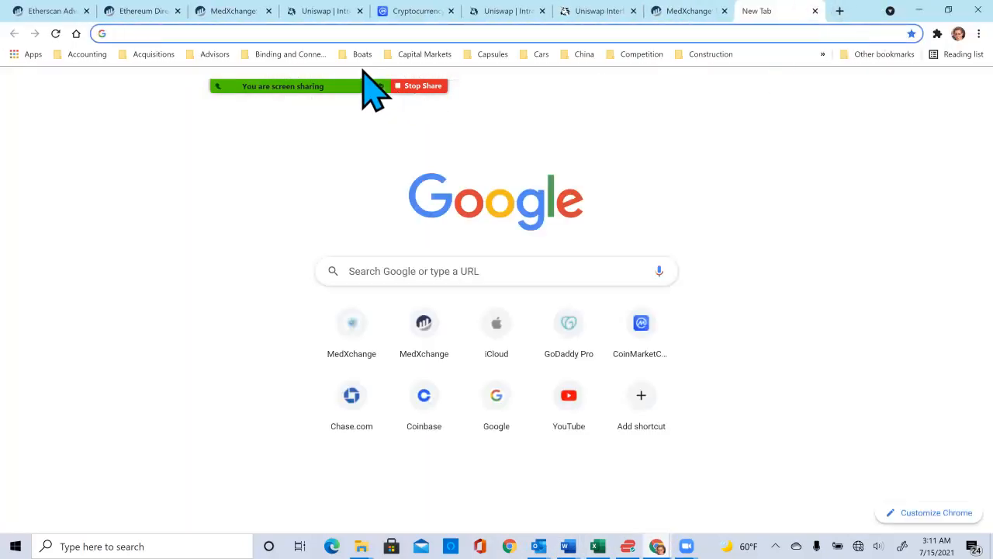
{"action": "type", "text": "https://app.uniswap.org/#/pool/77006"}
{"action": "key", "text": "Return"}
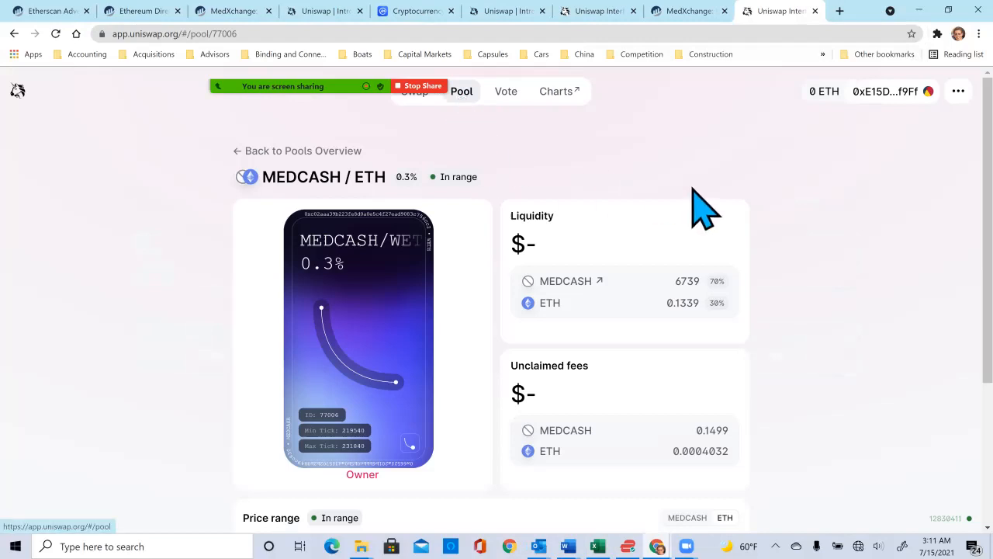
Examine the MEDCASH/ETH position's liquidity, unclaimed fees, minimum and maximum ticks, price range and current price
{"action": "scroll", "coordinate": [815, 311], "scroll_direction": "down", "scroll_amount": 1}
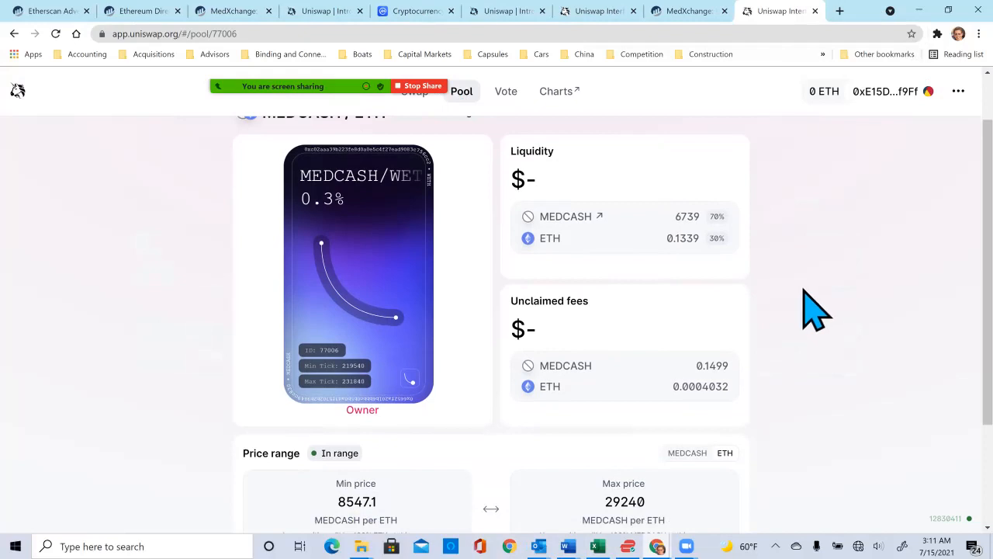
{"action": "scroll", "coordinate": [793, 299], "scroll_direction": "down", "scroll_amount": 1}
{"action": "scroll", "coordinate": [799, 318], "scroll_direction": "up", "scroll_amount": 1}
{"action": "scroll", "coordinate": [823, 310], "scroll_direction": "up", "scroll_amount": 1}
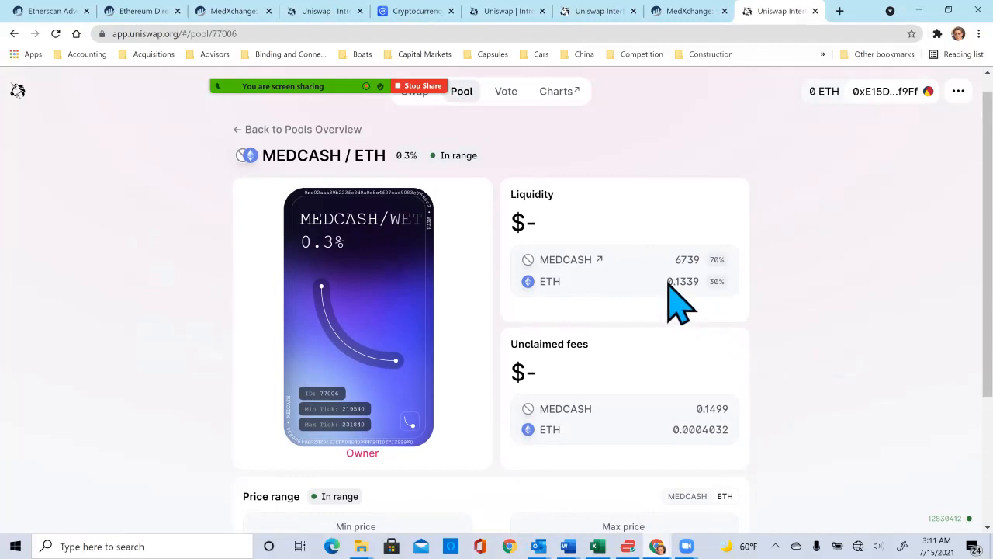
{"action": "scroll", "coordinate": [733, 322], "scroll_direction": "down", "scroll_amount": 1}
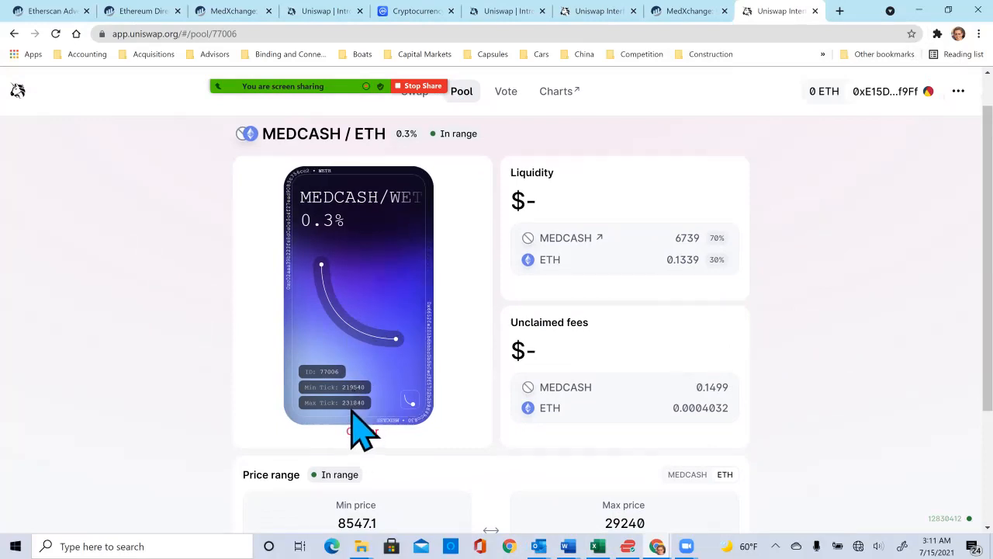
{"action": "scroll", "coordinate": [353, 358], "scroll_direction": "down", "scroll_amount": 1}
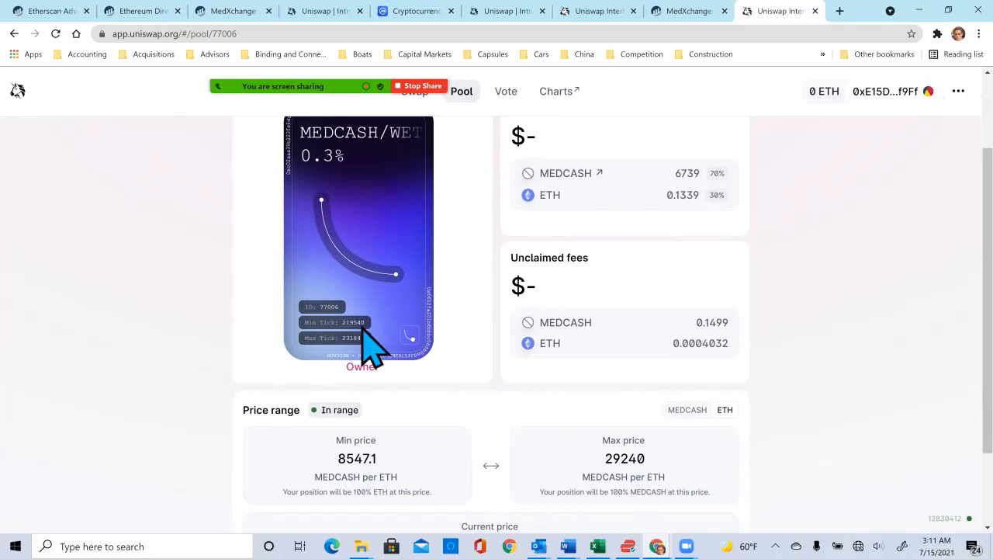
{"action": "scroll", "coordinate": [505, 465], "scroll_direction": "down", "scroll_amount": 1}
{"action": "scroll", "coordinate": [676, 410], "scroll_direction": "down", "scroll_amount": 1}
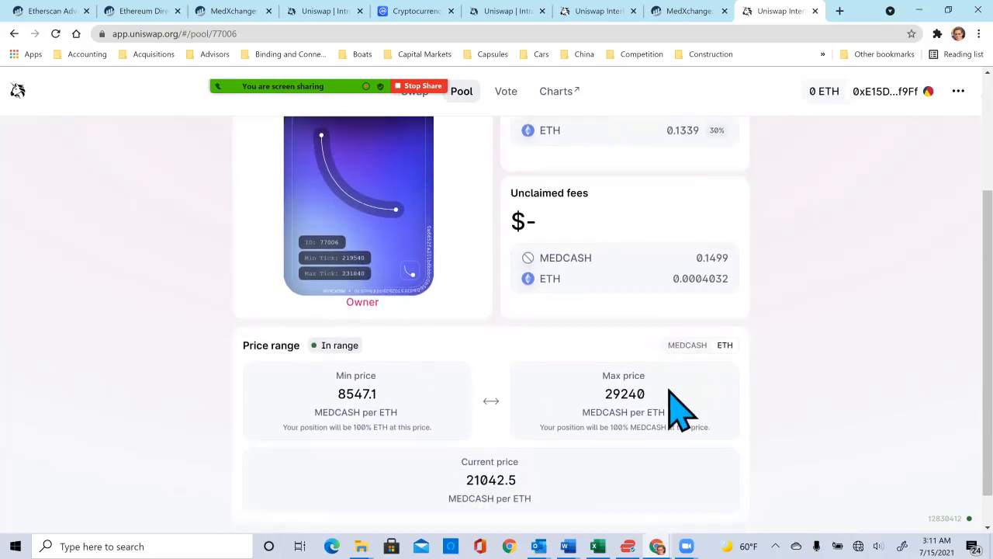
{"action": "scroll", "coordinate": [676, 403], "scroll_direction": "up", "scroll_amount": 3}
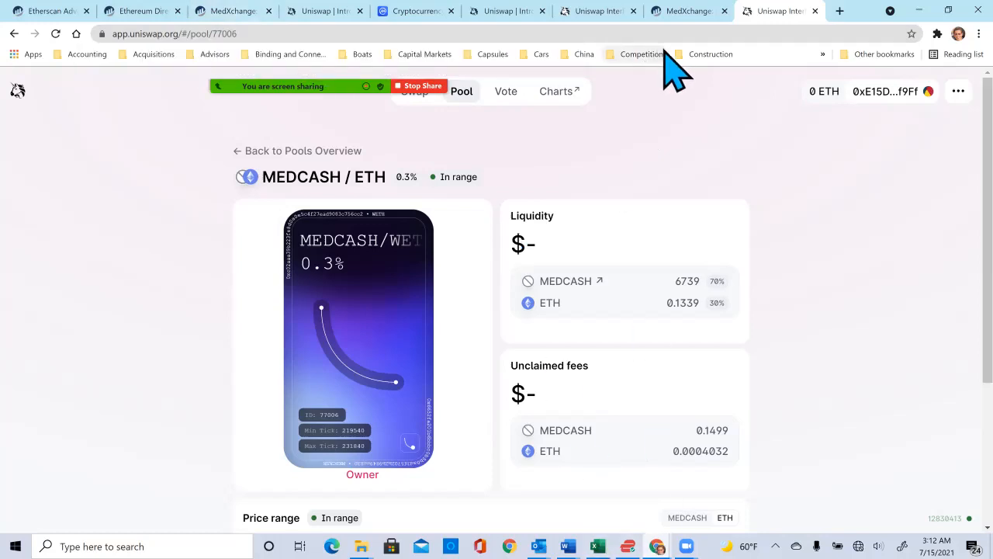
Open the MedXchange website, medxchange.io, in a new browser tab
{"action": "left_click", "coordinate": [840, 11]}
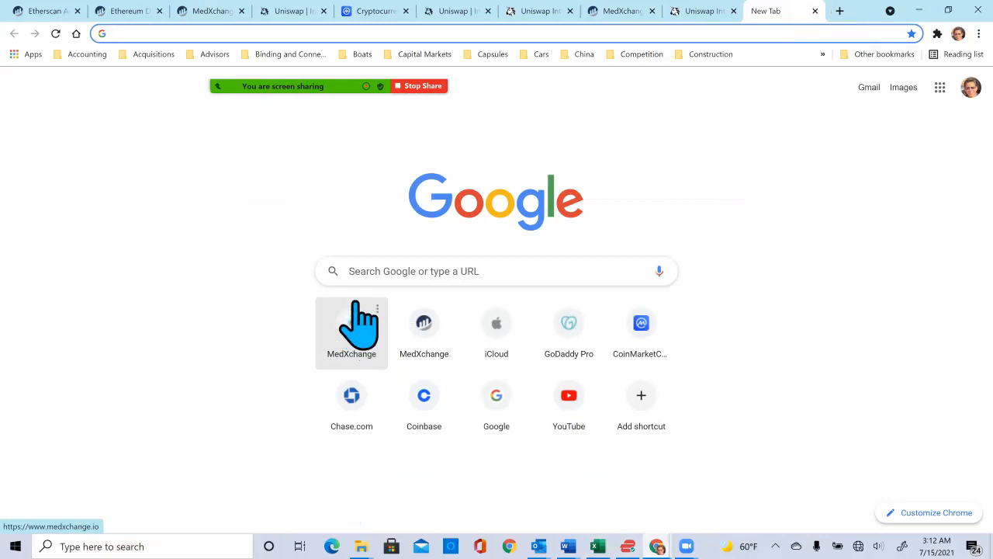
{"action": "left_click", "coordinate": [357, 309]}
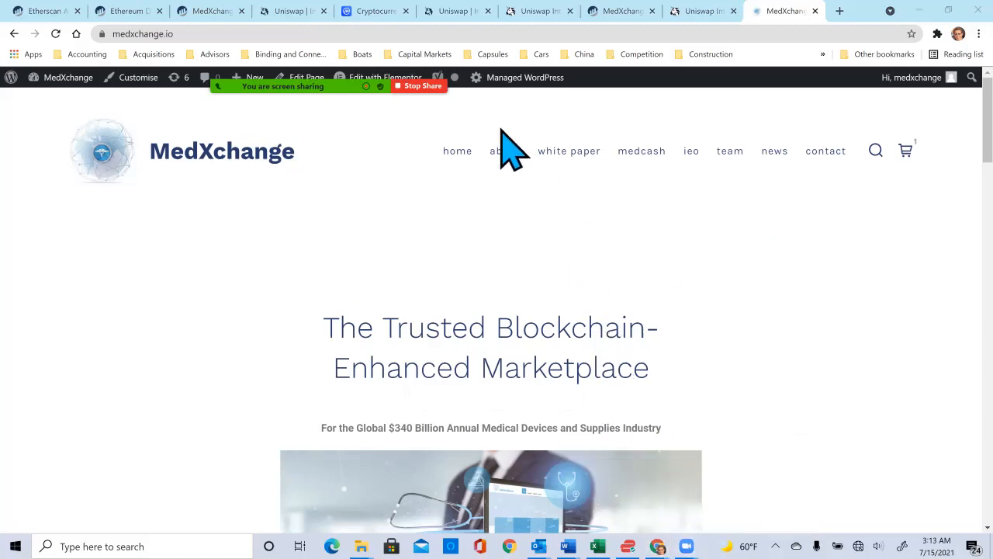
{"action": "mouse_move", "coordinate": [362, 77]}
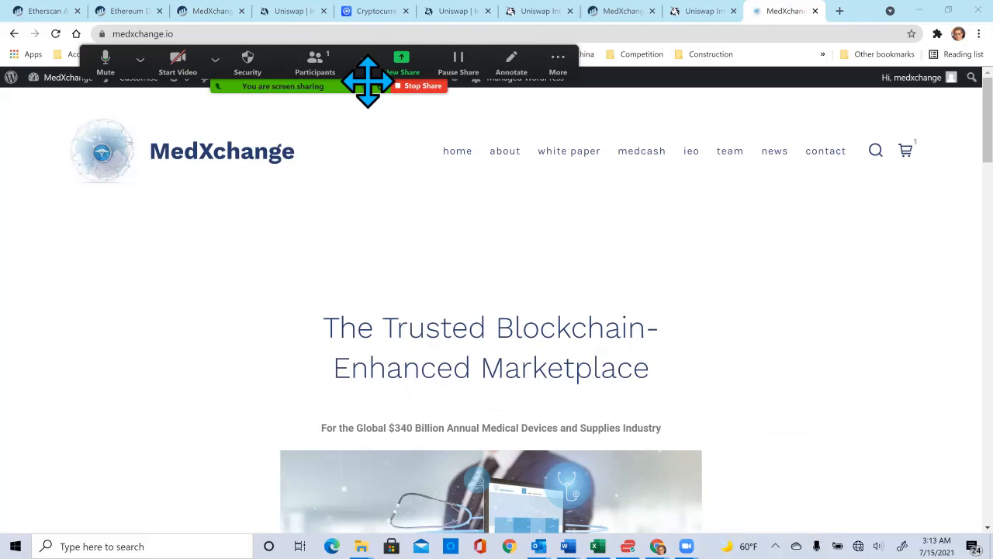